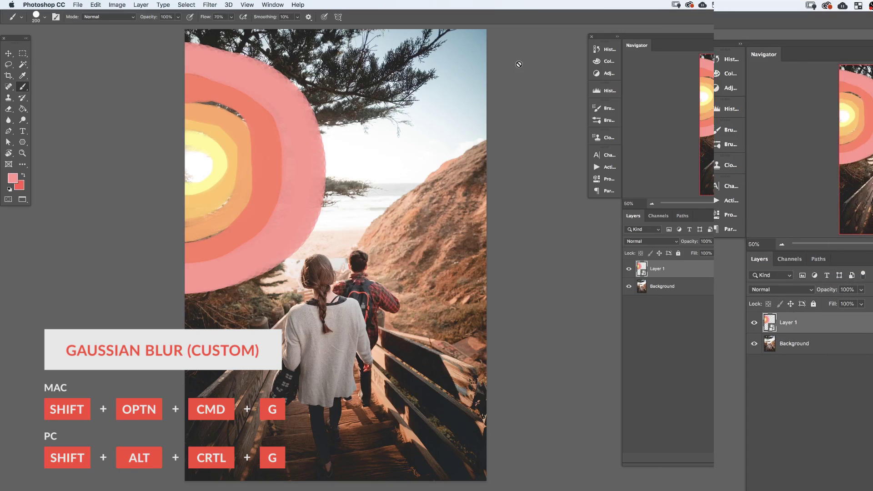
# Apply a large-radius Gaussian Blur to the painted rings, then toggle Layer 1's visibility to compare.
pyautogui.press('shift+alt+super+g')
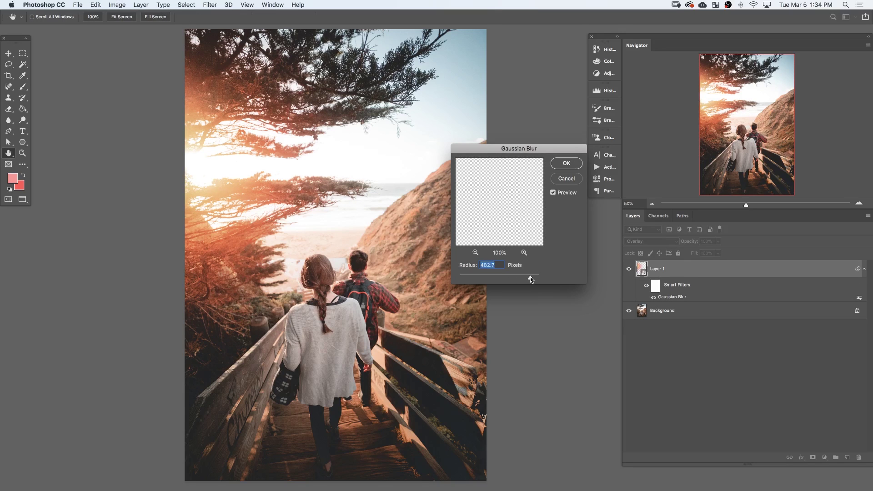
pyautogui.click(565, 165)
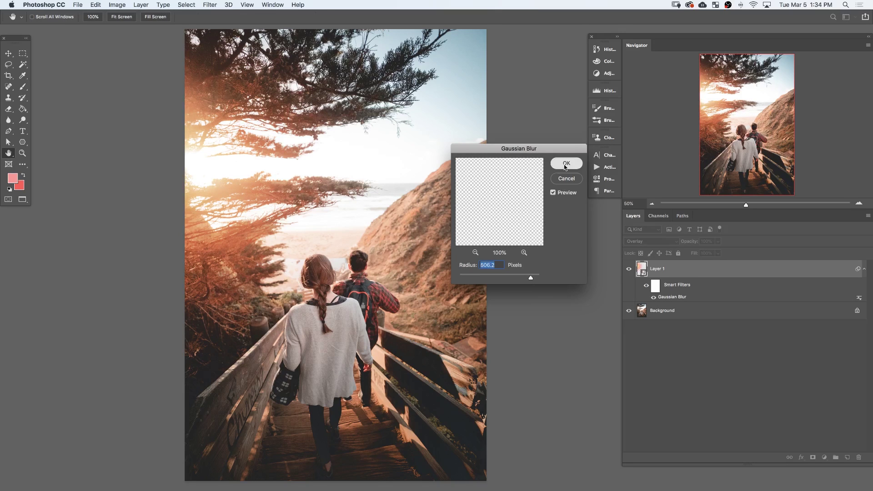
pyautogui.click(629, 268)
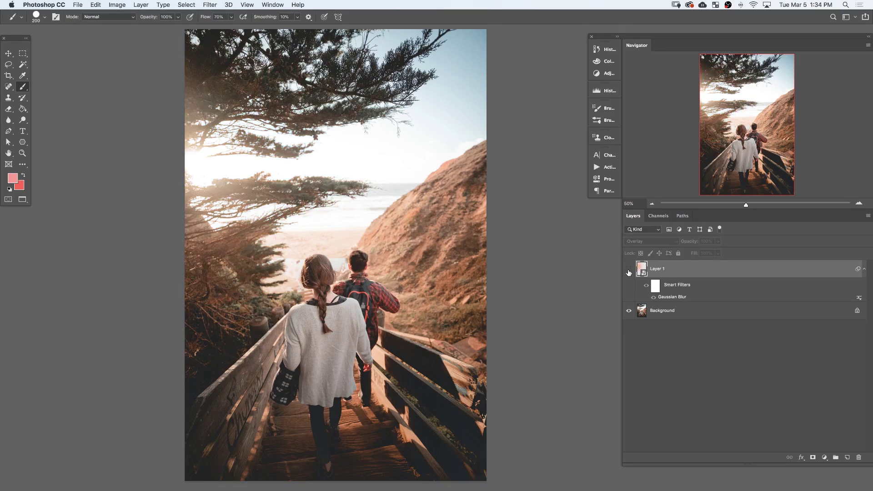
pyautogui.click(628, 268)
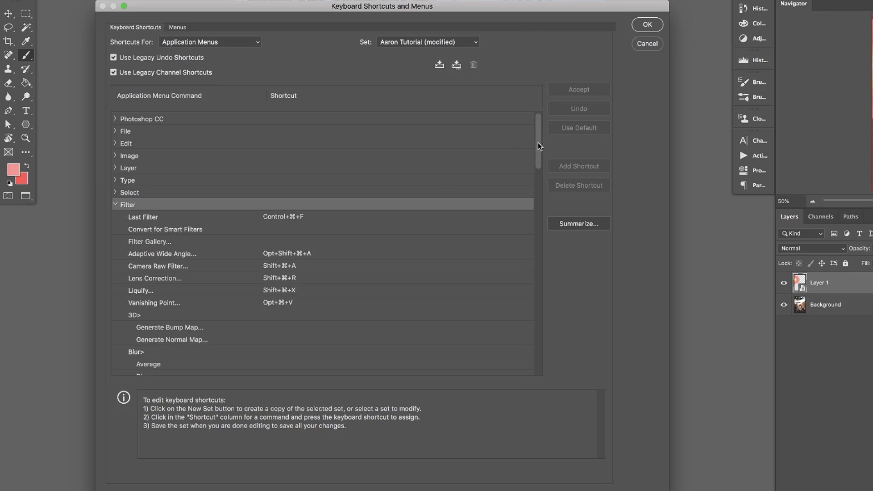
pyautogui.moveTo(538, 143); pyautogui.dragTo(540, 176)
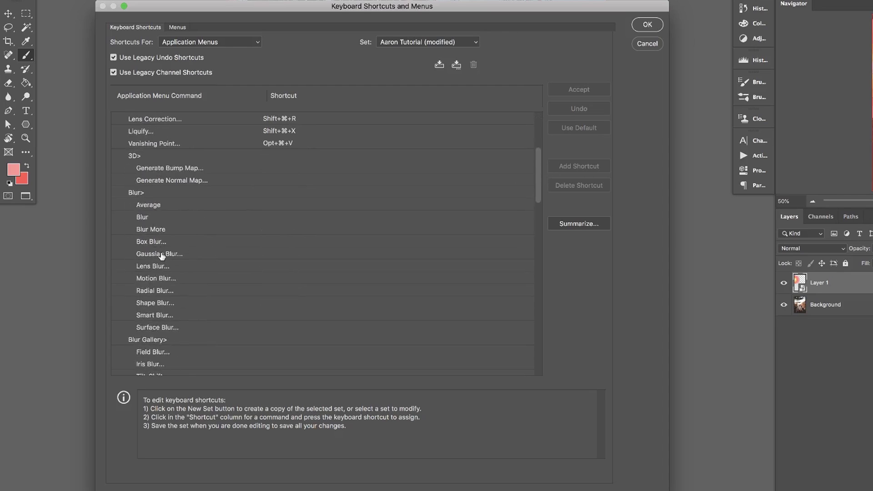
# Assign Opt+Shift+Cmd+G as the Gaussian Blur shortcut under Filter > Blur.
pyautogui.click(280, 254)
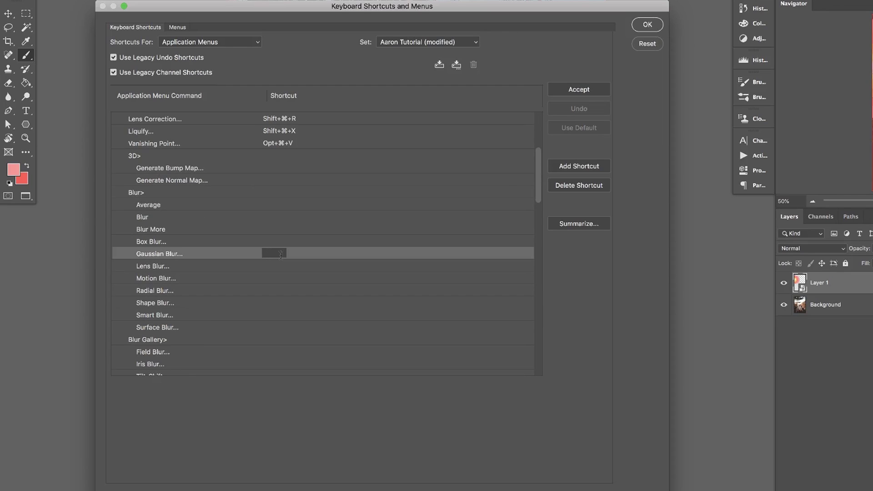
pyautogui.press('alt+shift+super+g')
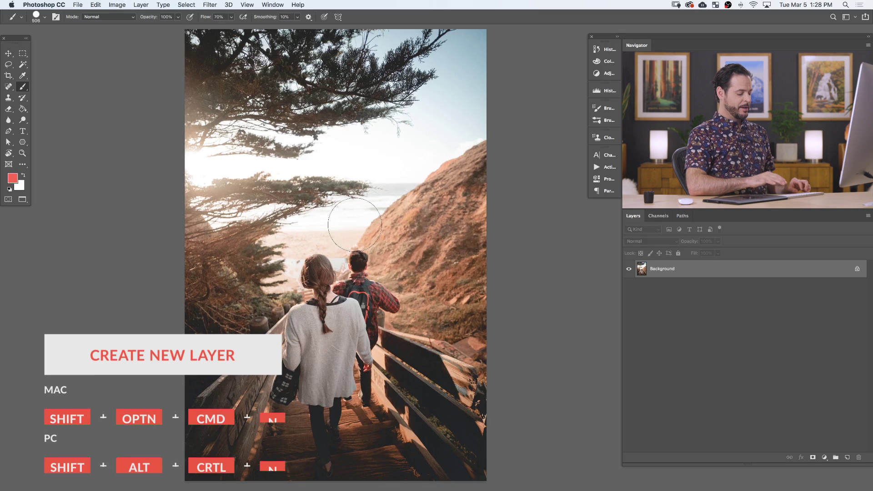
# Add a new layer, choose pale yellow #fffb96, and paint a stroke near the trees' left edge.
pyautogui.press('shift+alt+super+n')
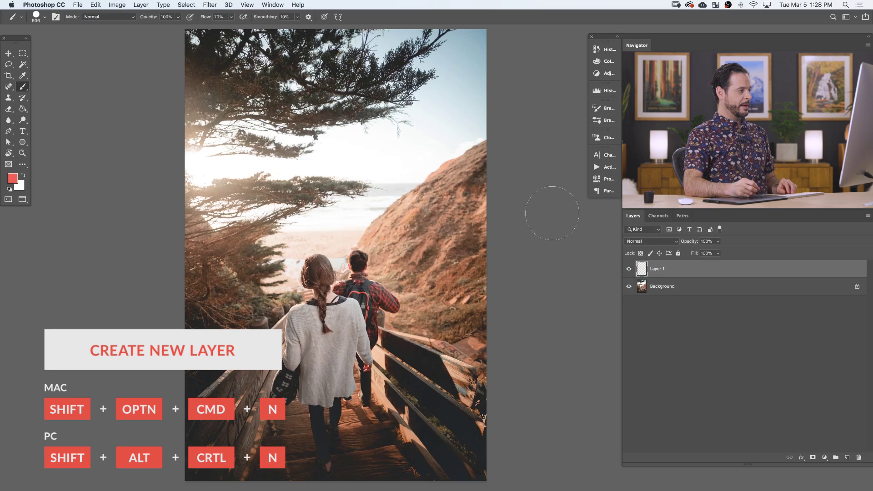
pyautogui.click(20, 185)
pyautogui.moveTo(154, 354); pyautogui.dragTo(157, 346)
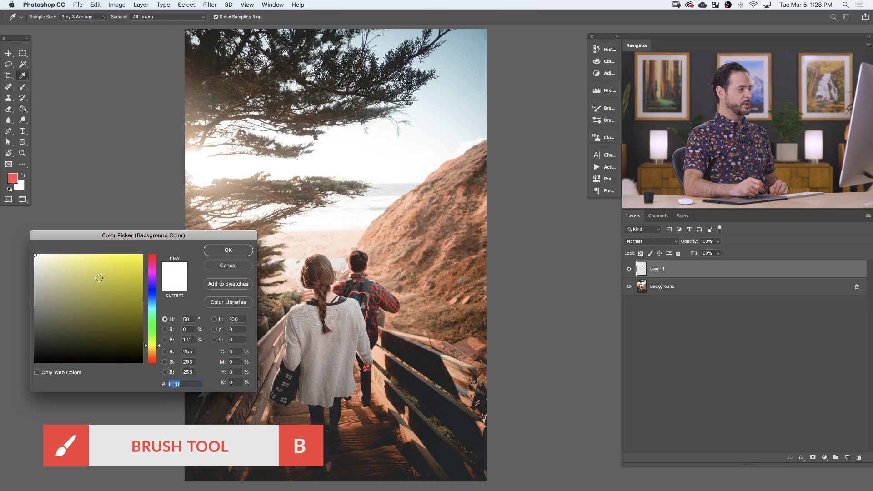
pyautogui.moveTo(91, 257); pyautogui.dragTo(86, 249)
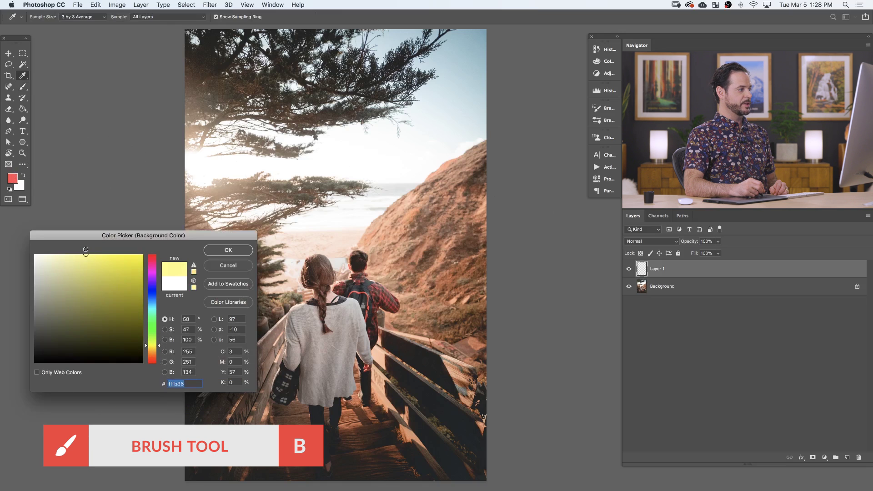
pyautogui.click(228, 251)
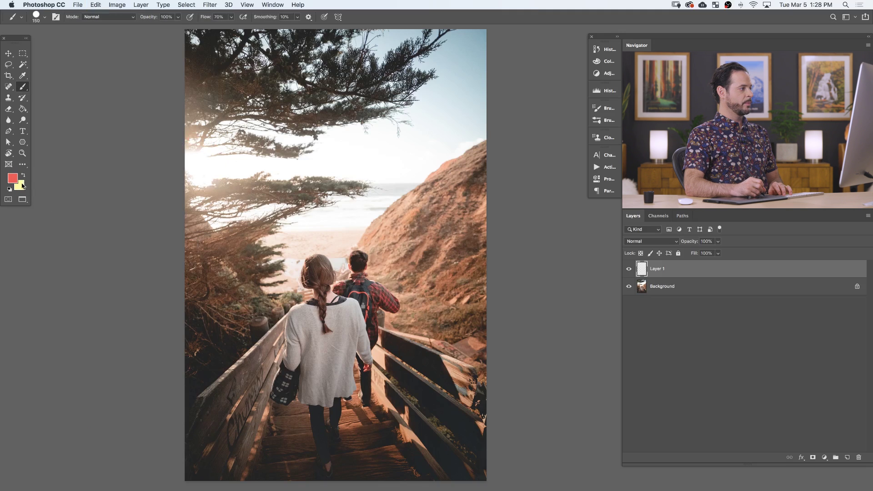
pyautogui.moveTo(196, 150)
pyautogui.mouseDown()
pyautogui.moveTo(217, 157)
pyautogui.moveTo(210, 181)
pyautogui.moveTo(186, 192)
pyautogui.moveTo(221, 176)
pyautogui.moveTo(211, 146)
pyautogui.moveTo(185, 139)
pyautogui.moveTo(215, 145)
pyautogui.moveTo(217, 175)
pyautogui.mouseUp()
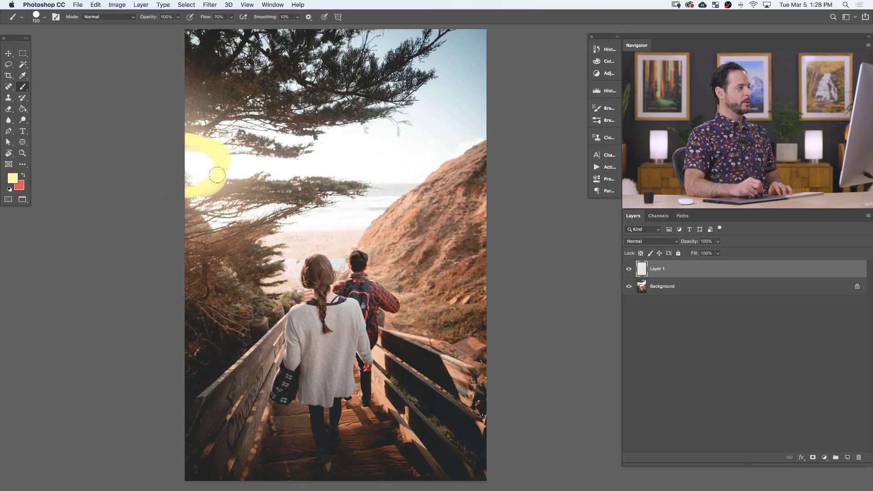
# Paint a light orange (#ffb266) ring around the yellow centre.
pyautogui.click(13, 178)
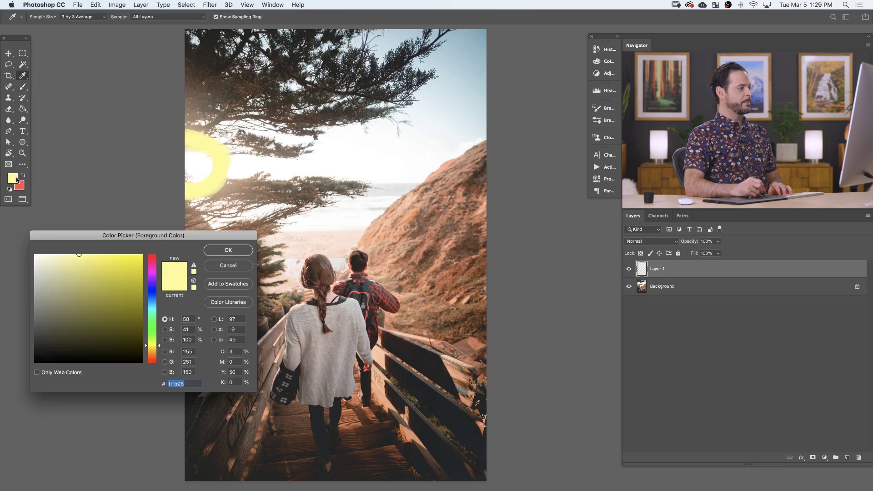
pyautogui.moveTo(159, 347); pyautogui.dragTo(160, 353)
pyautogui.moveTo(95, 262); pyautogui.dragTo(98, 252)
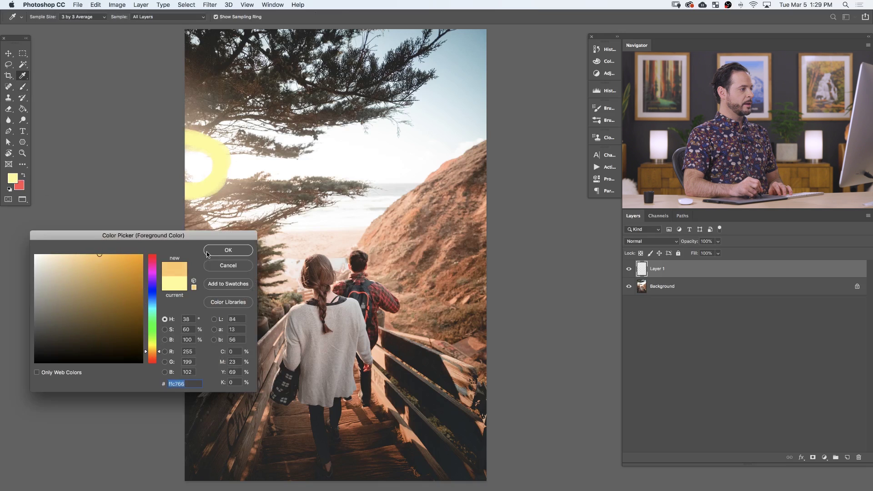
pyautogui.click(227, 250)
pyautogui.moveTo(179, 124)
pyautogui.mouseDown()
pyautogui.moveTo(218, 136)
pyautogui.moveTo(232, 157)
pyautogui.moveTo(230, 174)
pyautogui.moveTo(210, 193)
pyautogui.moveTo(174, 199)
pyautogui.mouseUp()
pyautogui.moveTo(226, 184)
pyautogui.mouseDown()
pyautogui.moveTo(236, 157)
pyautogui.moveTo(220, 133)
pyautogui.mouseUp()
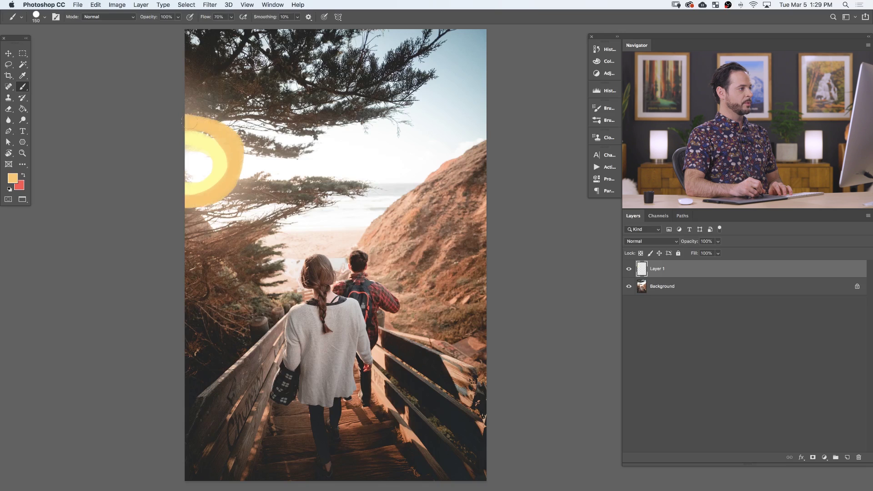
pyautogui.moveTo(234, 169); pyautogui.dragTo(187, 213)
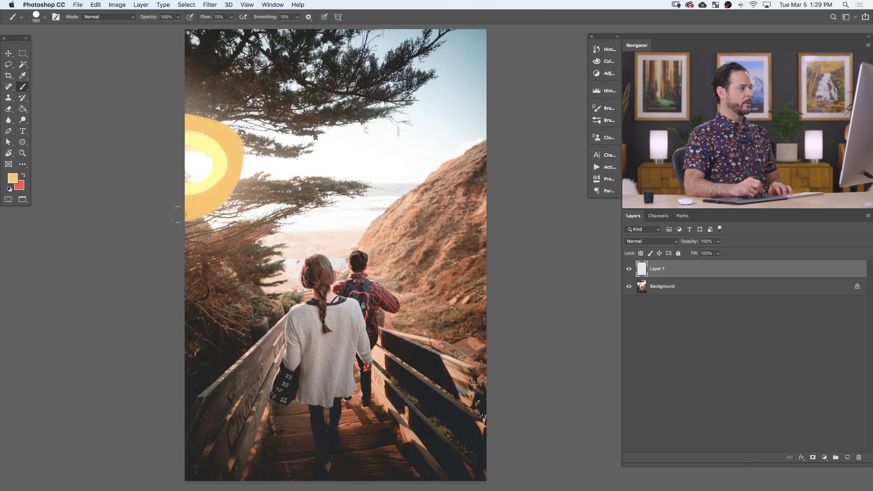
# Paint a deeper orange (#ff9166) ring around the light orange one.
pyautogui.click(15, 179)
pyautogui.moveTo(160, 352); pyautogui.dragTo(159, 356)
pyautogui.click(225, 252)
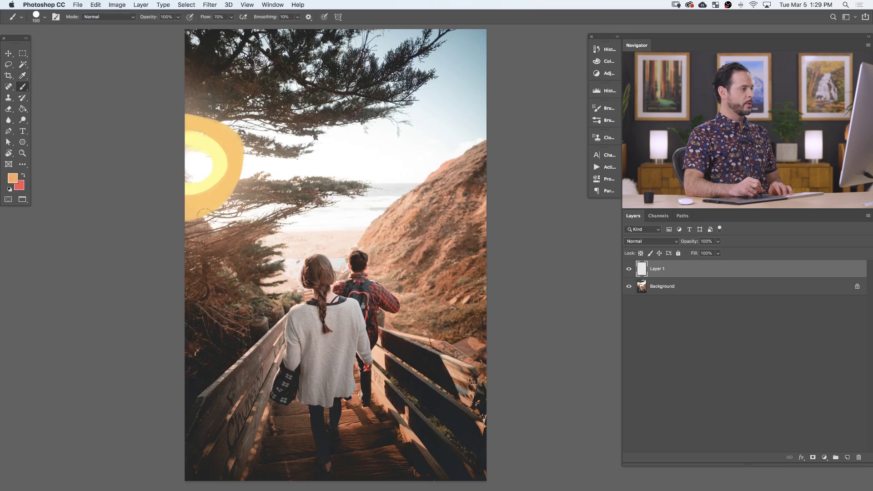
pyautogui.moveTo(186, 223)
pyautogui.mouseDown()
pyautogui.moveTo(223, 216)
pyautogui.moveTo(239, 194)
pyautogui.moveTo(244, 147)
pyautogui.moveTo(237, 123)
pyautogui.moveTo(181, 110)
pyautogui.mouseUp()
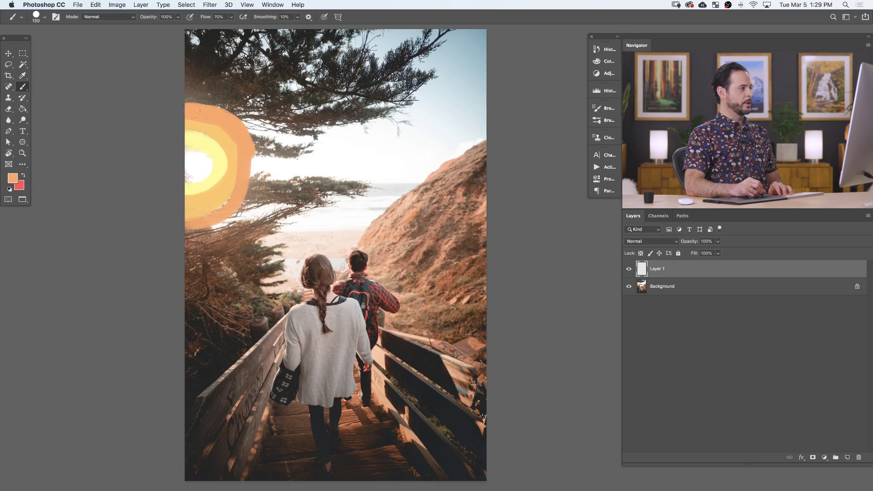
pyautogui.moveTo(248, 145)
pyautogui.mouseDown()
pyautogui.moveTo(247, 212)
pyautogui.moveTo(186, 235)
pyautogui.mouseUp()
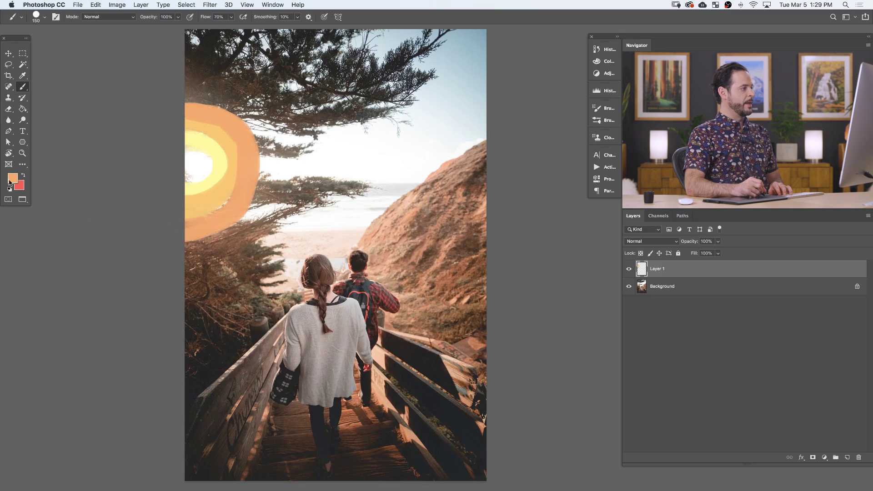
pyautogui.click(12, 177)
pyautogui.moveTo(160, 355); pyautogui.dragTo(159, 360)
# Paint a salmon-red ring around the orange bands, from top left down to the left edge.
pyautogui.click(228, 251)
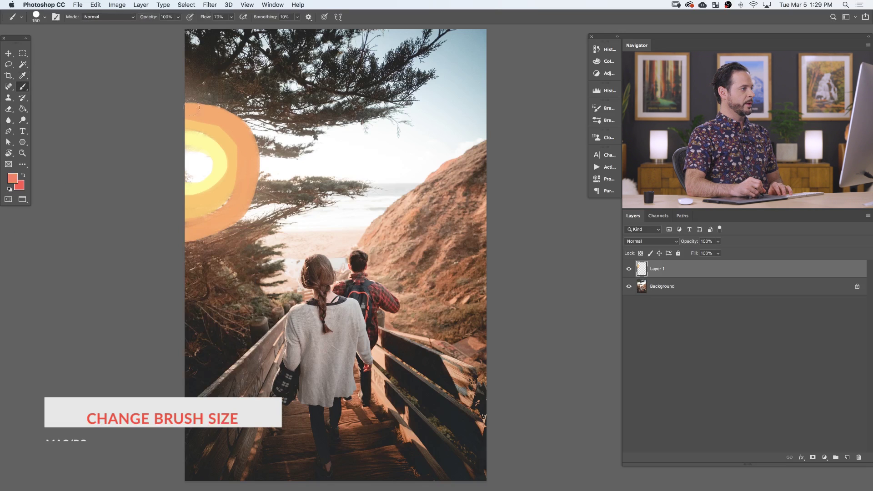
pyautogui.moveTo(193, 91)
pyautogui.mouseDown()
pyautogui.moveTo(249, 110)
pyautogui.moveTo(258, 129)
pyautogui.moveTo(258, 199)
pyautogui.moveTo(238, 230)
pyautogui.moveTo(204, 249)
pyautogui.moveTo(169, 252)
pyautogui.moveTo(232, 244)
pyautogui.moveTo(255, 229)
pyautogui.moveTo(277, 178)
pyautogui.moveTo(275, 139)
pyautogui.moveTo(246, 94)
pyautogui.moveTo(197, 83)
pyautogui.mouseUp()
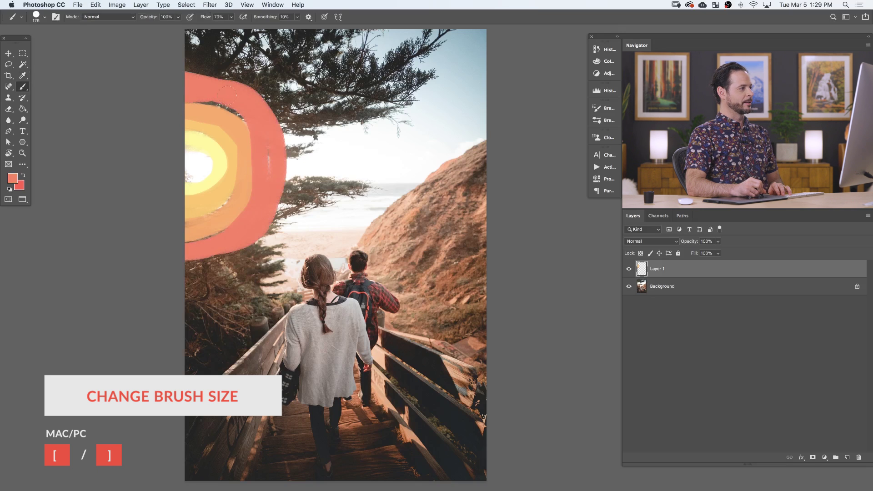
pyautogui.moveTo(242, 240)
pyautogui.mouseDown()
pyautogui.moveTo(216, 258)
pyautogui.moveTo(172, 264)
pyautogui.mouseUp()
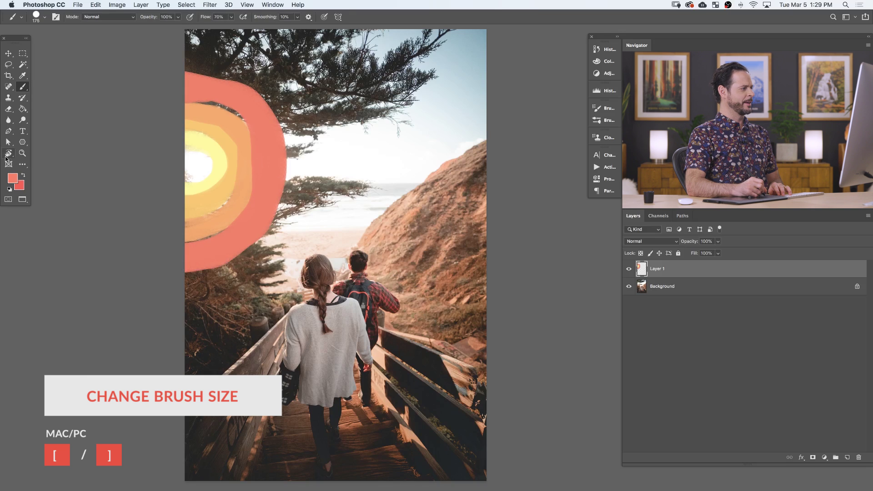
# Paint a wide light-pink outer ring, then shrink the brush from 300 to 200.
pyautogui.click(12, 182)
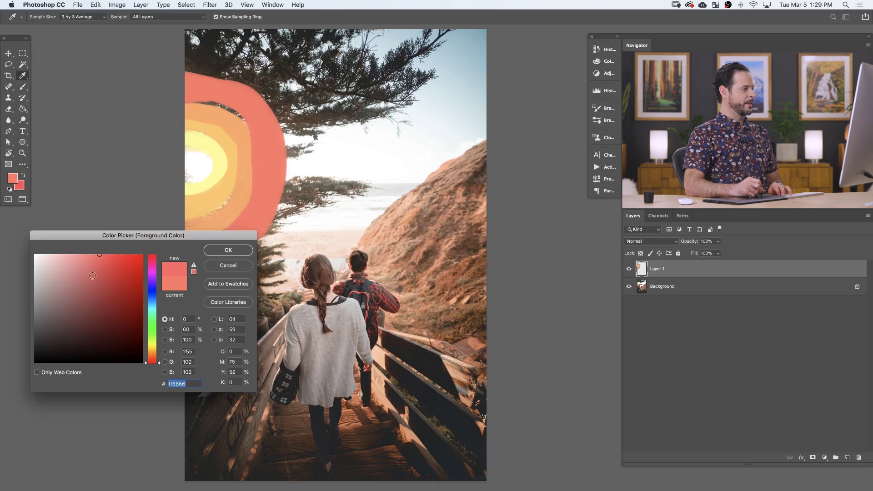
pyautogui.click(228, 252)
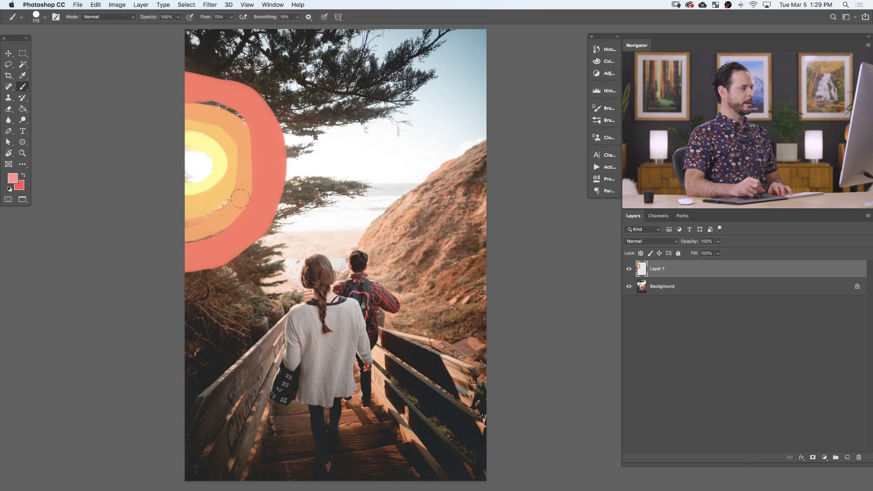
pyautogui.moveTo(188, 62)
pyautogui.mouseDown()
pyautogui.moveTo(230, 72)
pyautogui.moveTo(273, 98)
pyautogui.moveTo(298, 163)
pyautogui.moveTo(277, 234)
pyautogui.moveTo(239, 266)
pyautogui.moveTo(191, 286)
pyautogui.moveTo(309, 218)
pyautogui.moveTo(281, 94)
pyautogui.moveTo(193, 50)
pyautogui.mouseUp()
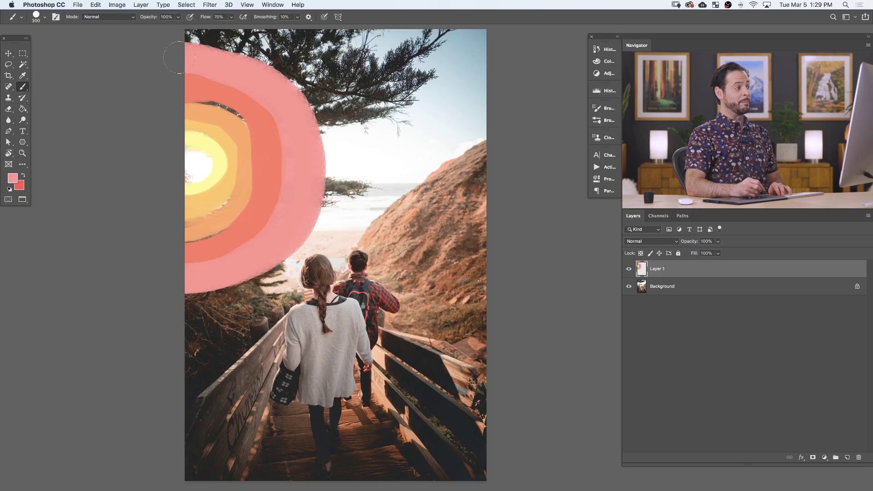
pyautogui.press('[')
pyautogui.press('[')
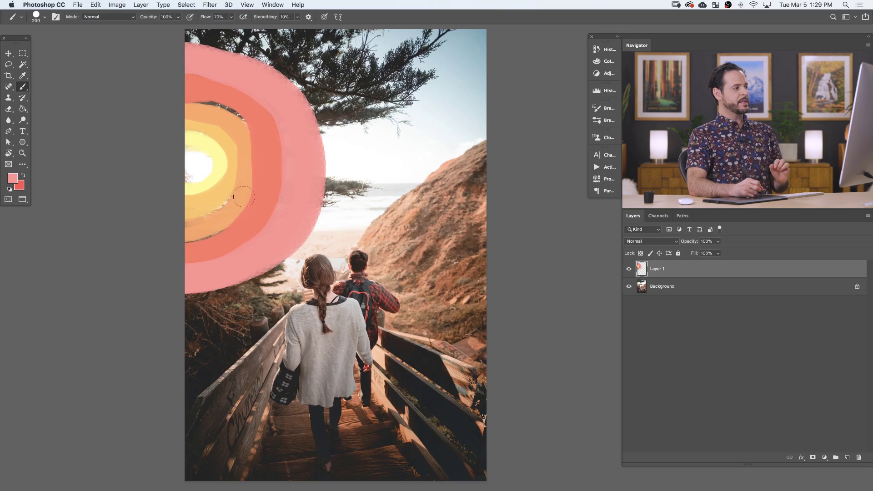
# Convert Layer 1 to a Smart Object and close the Filter menu without choosing anything.
pyautogui.rightClick(691, 272)
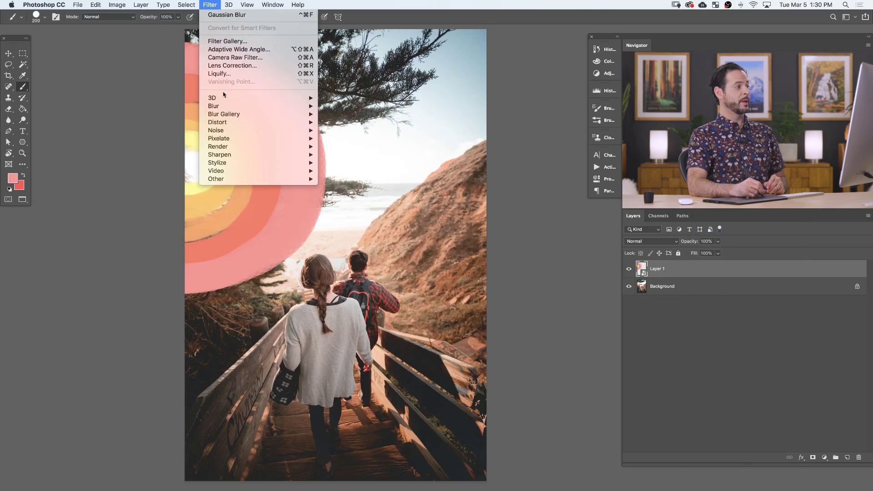
pyautogui.moveTo(228, 108)
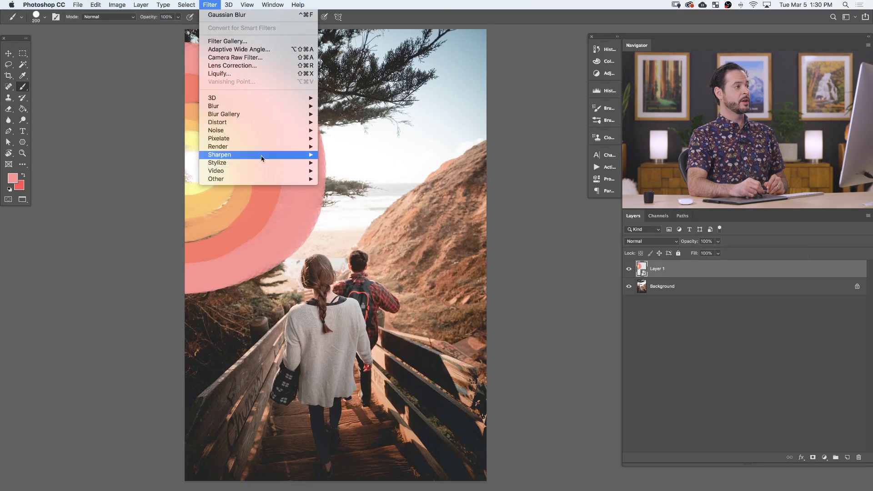
pyautogui.click(381, 24)
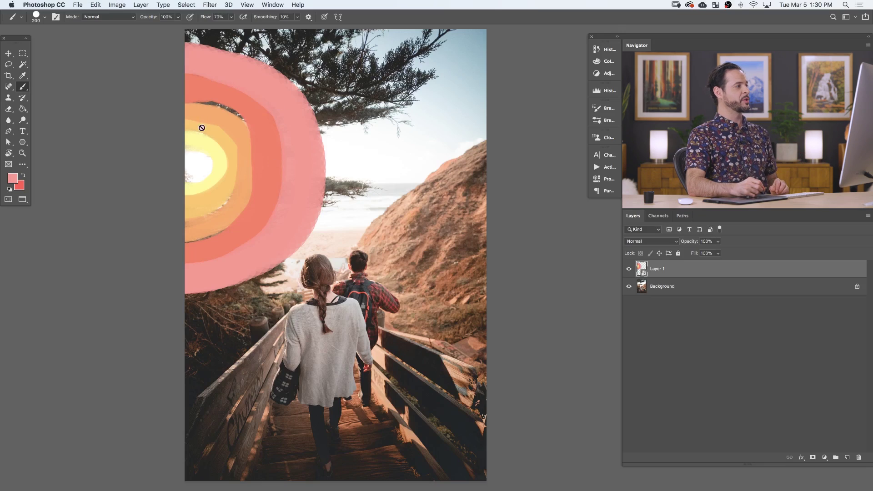
# In Edit > Keyboard Shortcuts, expand Filter and scroll to select Gaussian Blur.
pyautogui.click(96, 5)
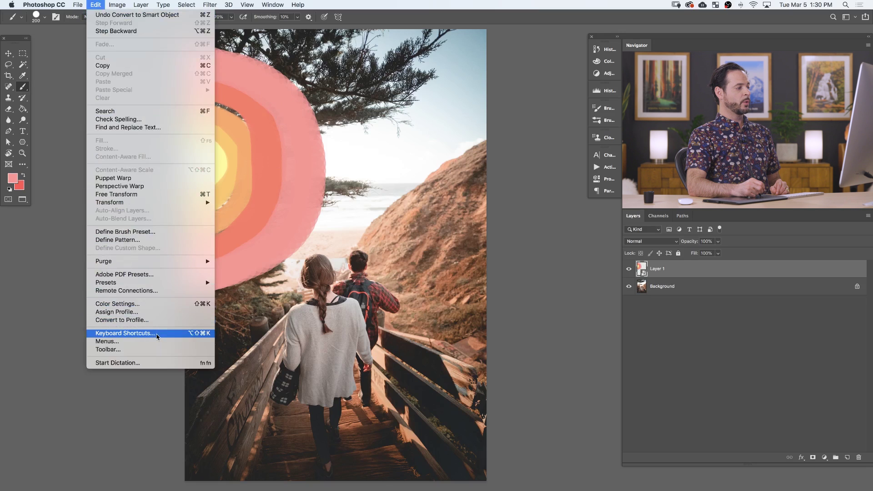
pyautogui.click(157, 335)
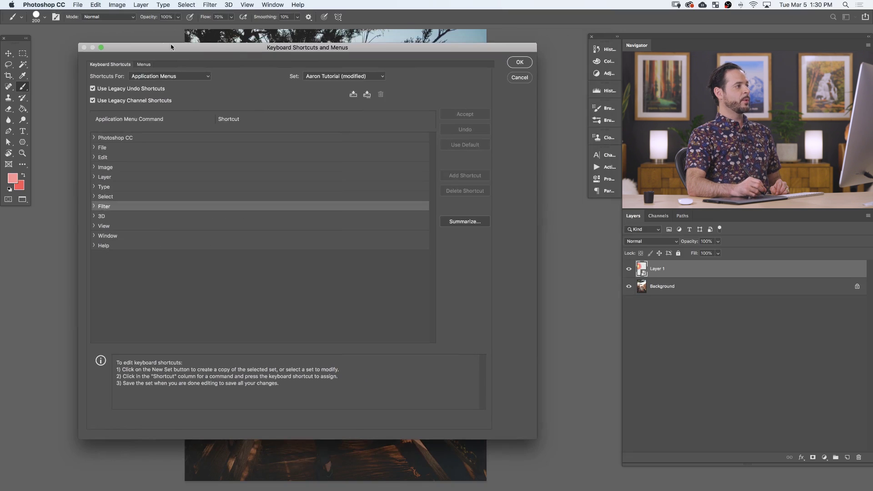
pyautogui.click(212, 5)
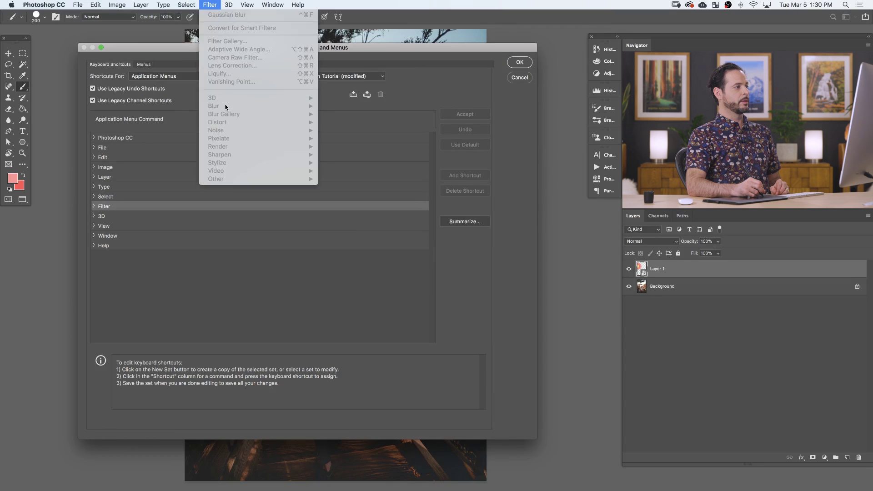
pyautogui.click(440, 76)
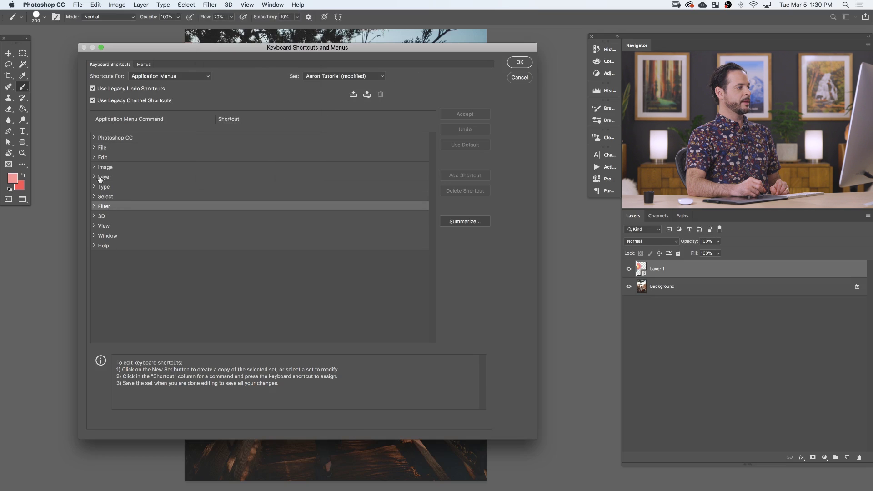
pyautogui.click(94, 207)
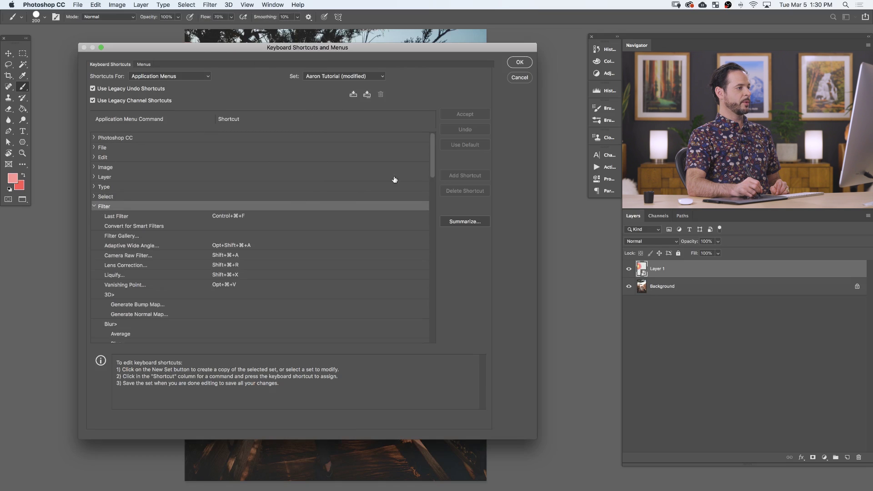
pyautogui.moveTo(433, 160); pyautogui.dragTo(242, 189)
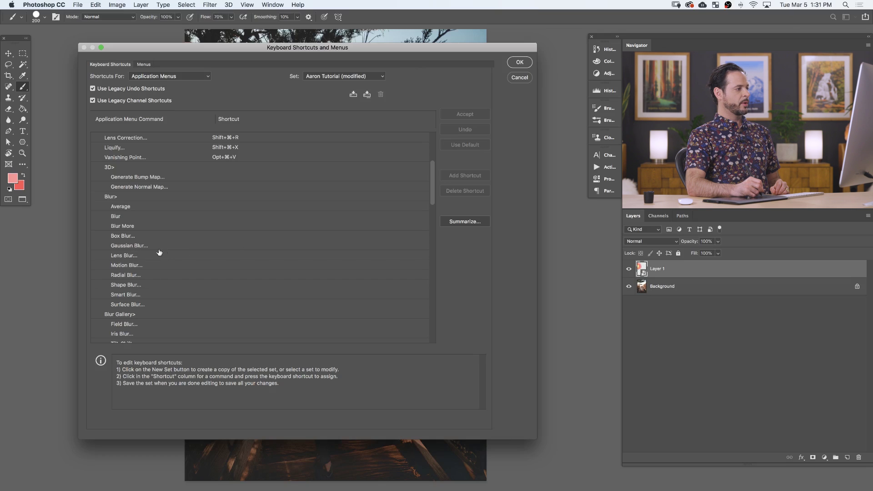
pyautogui.click(224, 246)
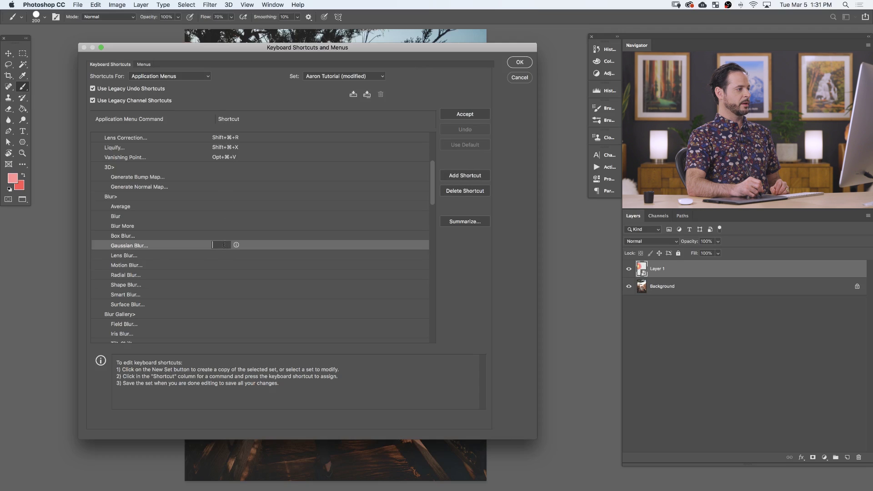
# Enter Opt+Shift+Cmd+G in Gaussian Blur's Shortcut field and accept it.
pyautogui.click(184, 248)
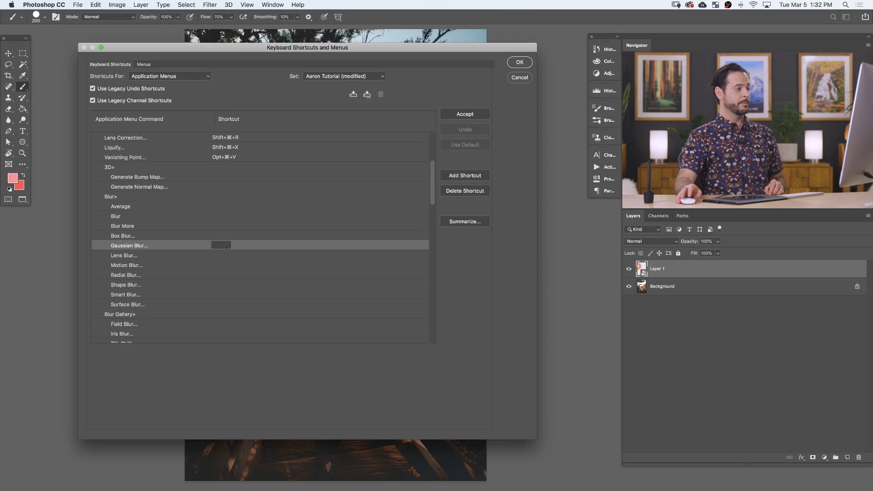
pyautogui.press('alt')
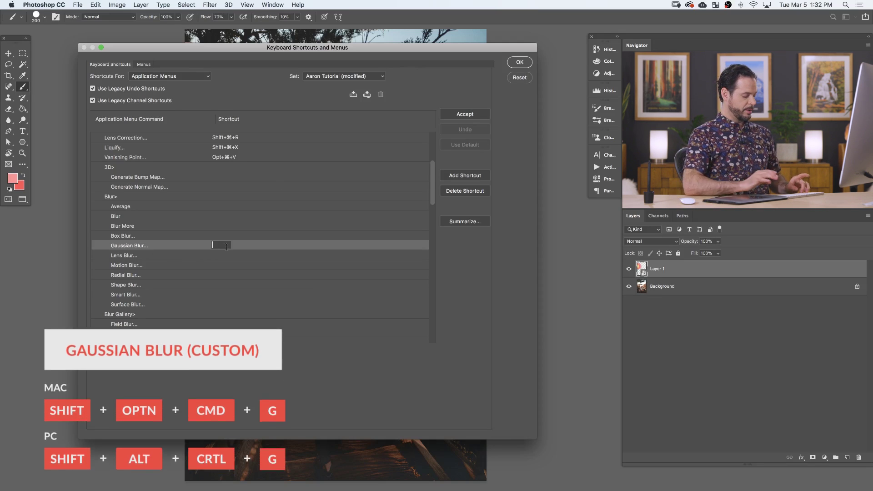
pyautogui.press('alt+shift+super+g')
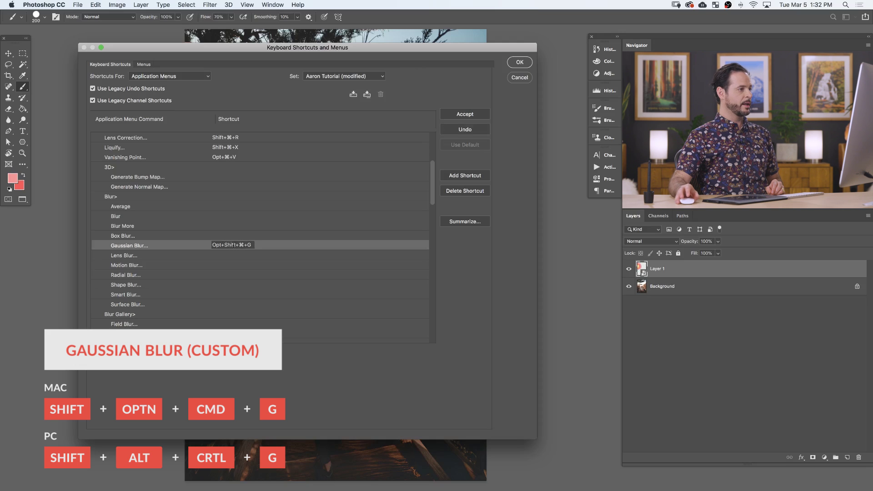
pyautogui.click(466, 114)
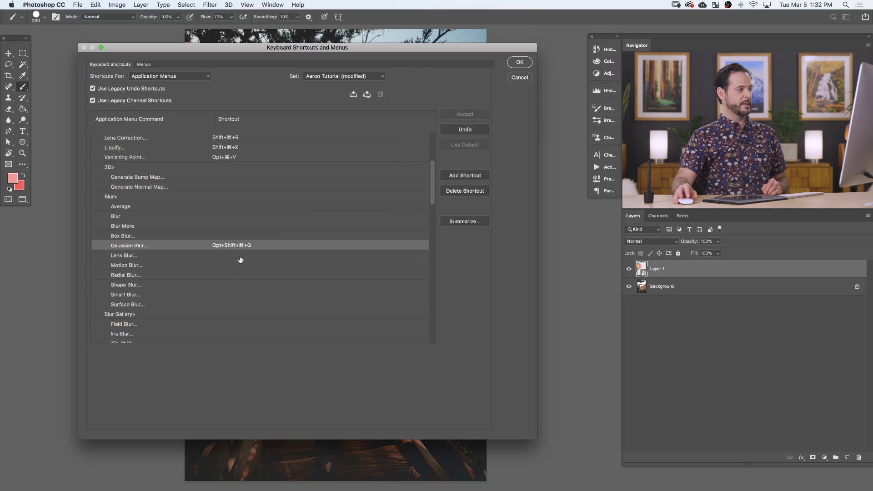
# Undo a Cmd+M Lens Blur shortcut that clashed with Curves, and accept Gaussian Blur's shortcut.
pyautogui.click(225, 256)
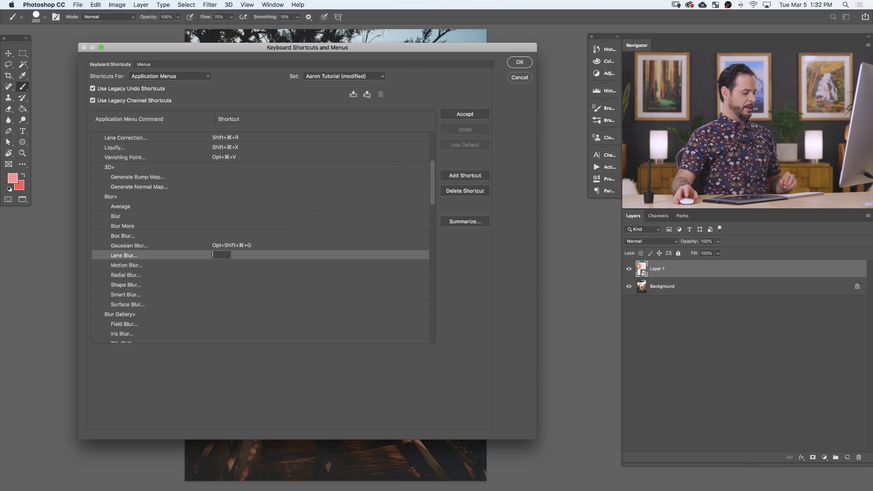
pyautogui.press('super+m')
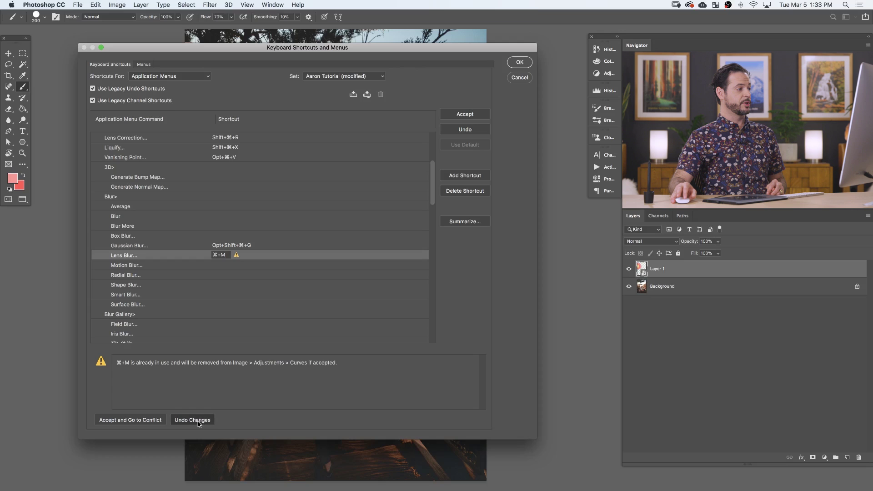
pyautogui.click(197, 425)
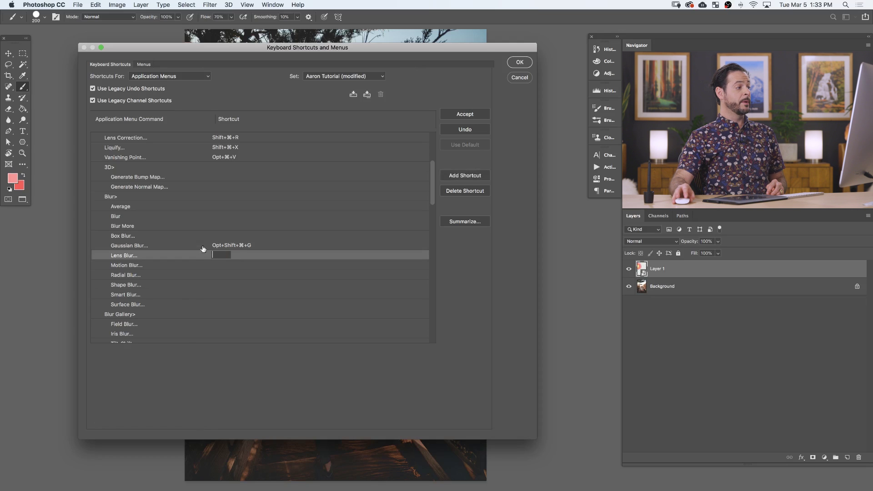
pyautogui.click(241, 246)
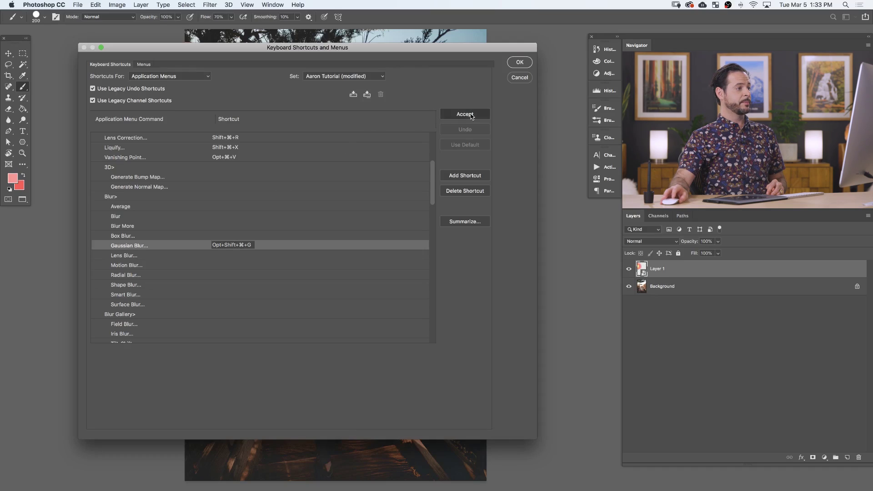
pyautogui.click(471, 116)
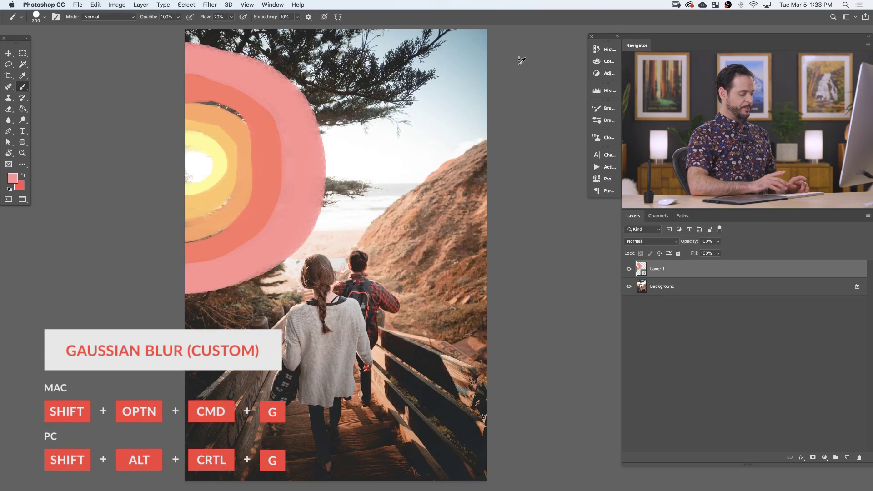
# Apply a Gaussian Blur smart filter with an adjusted radius to Layer 1, then reopen its settings.
pyautogui.press('shift+alt+super+g')
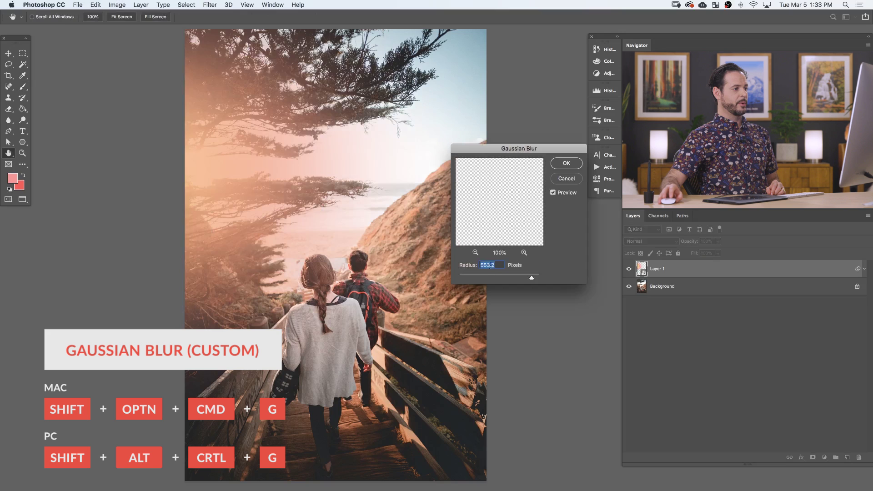
pyautogui.moveTo(479, 276); pyautogui.dragTo(520, 278)
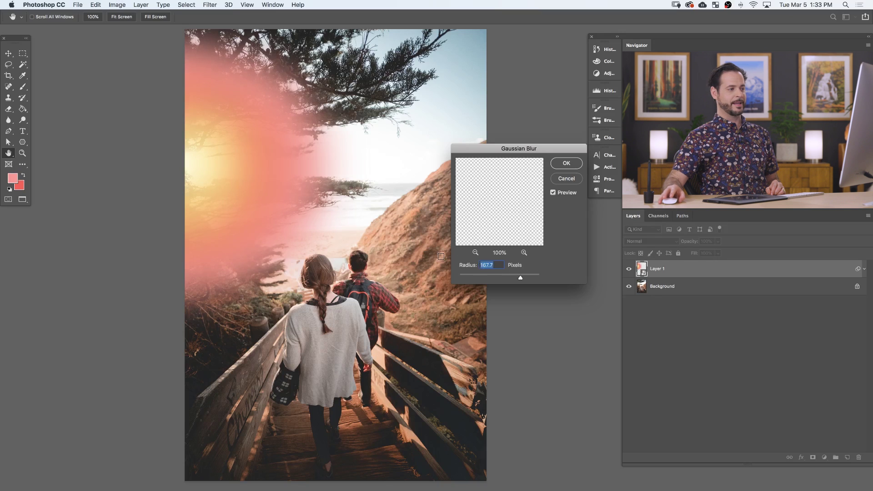
pyautogui.click(566, 163)
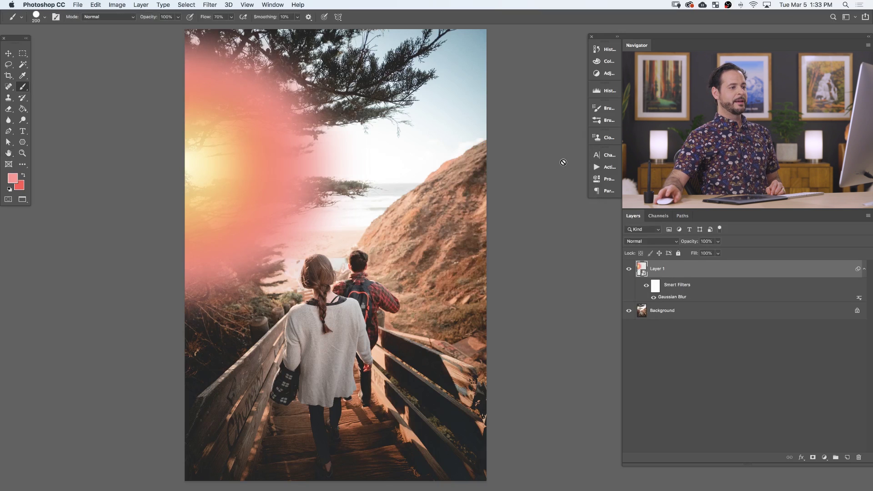
pyautogui.doubleClick(675, 297)
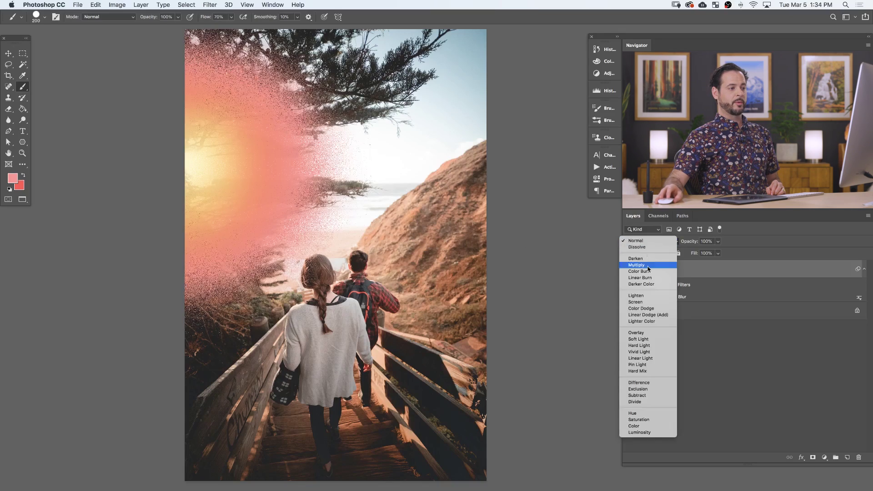
# Set Layer 1 to Overlay blend mode and raise its Gaussian Blur radius for a softer glow.
pyautogui.click(649, 335)
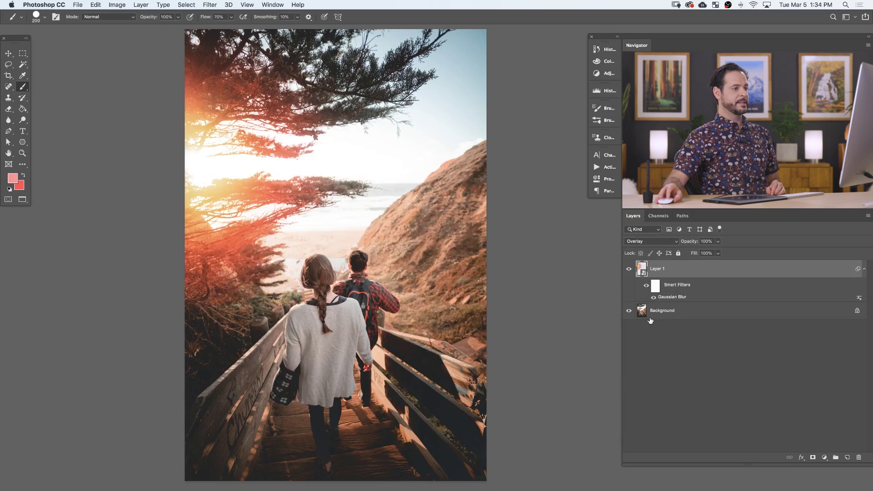
pyautogui.doubleClick(668, 297)
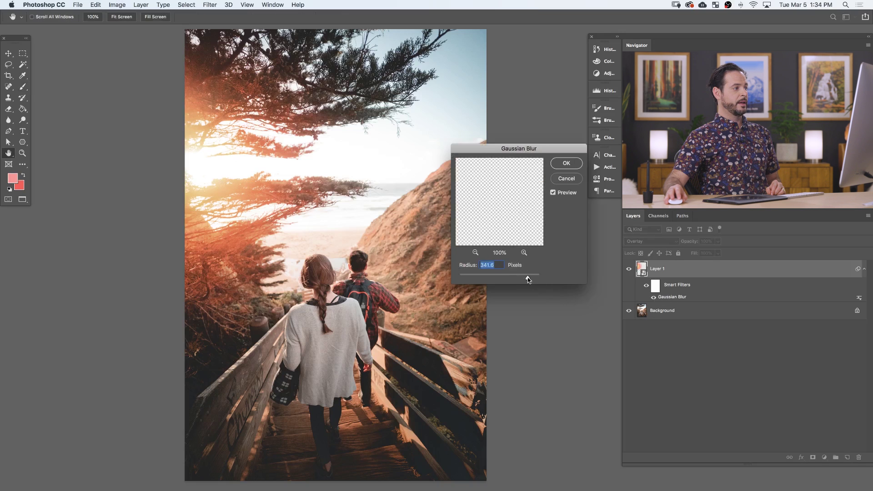
pyautogui.moveTo(530, 277); pyautogui.dragTo(531, 279)
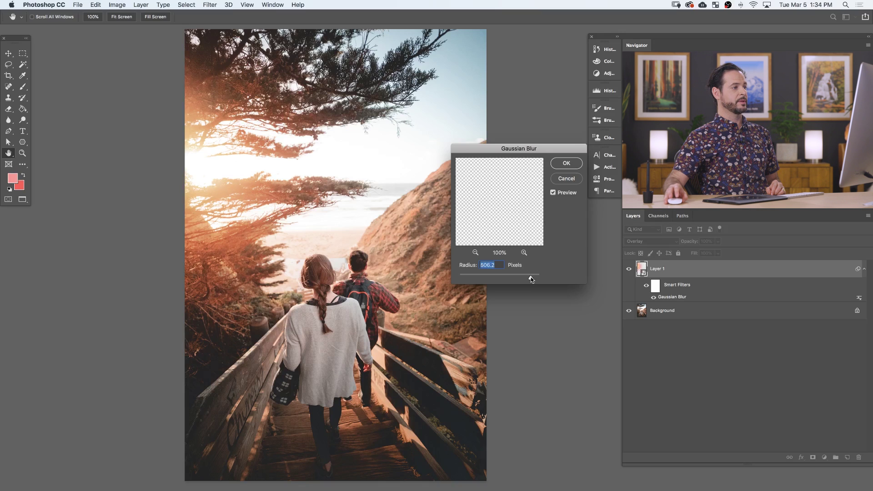
pyautogui.click(565, 163)
# Lower the glow layer's opacity to 82%, toggling its visibility to compare before and after.
pyautogui.press('b')
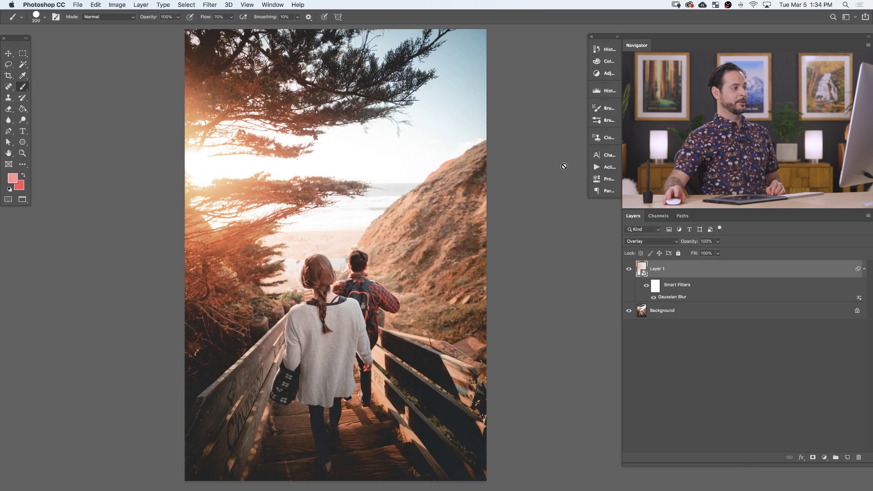
pyautogui.click(628, 270)
pyautogui.click(628, 270)
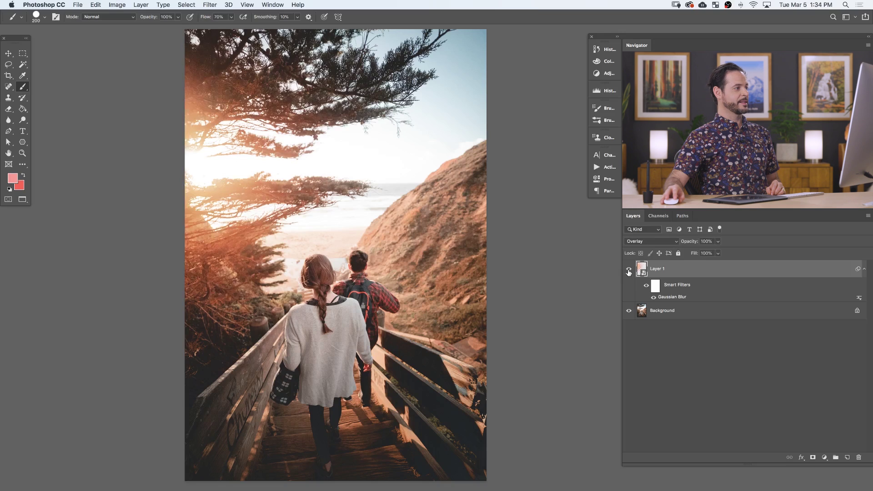
pyautogui.click(628, 269)
pyautogui.click(628, 269)
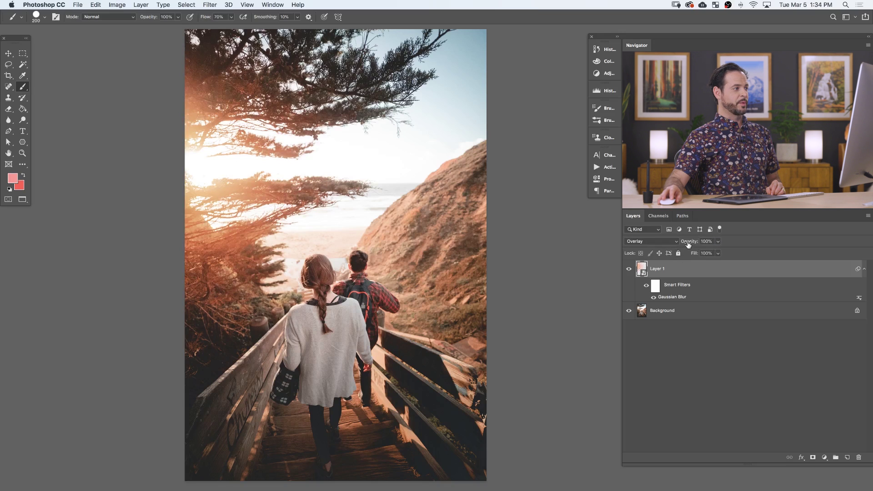
pyautogui.moveTo(688, 244); pyautogui.dragTo(683, 245)
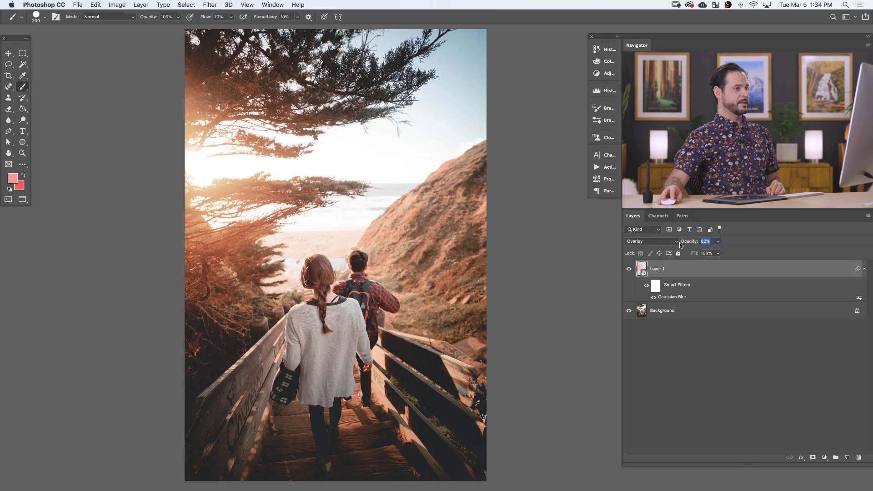
pyautogui.click(628, 269)
pyautogui.click(628, 269)
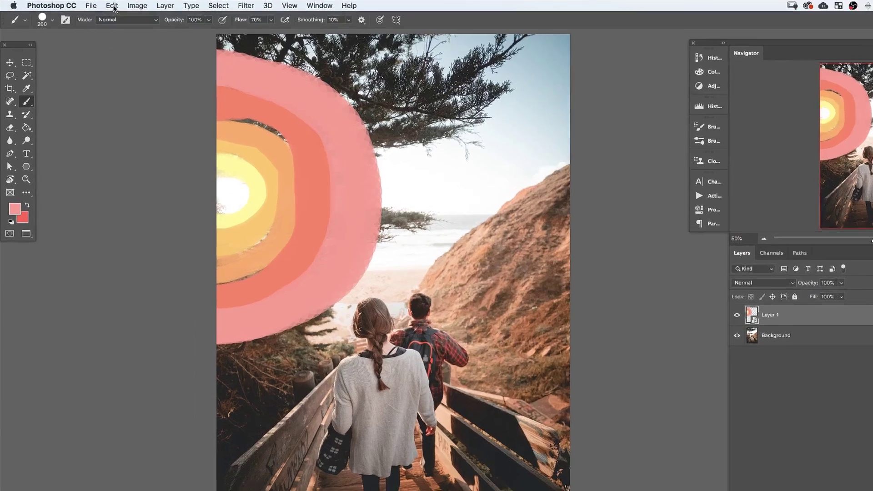
# Assign the custom shortcut Shift+Option+Cmd+G to Gaussian Blur in Keyboard Shortcuts.
pyautogui.click(95, 5)
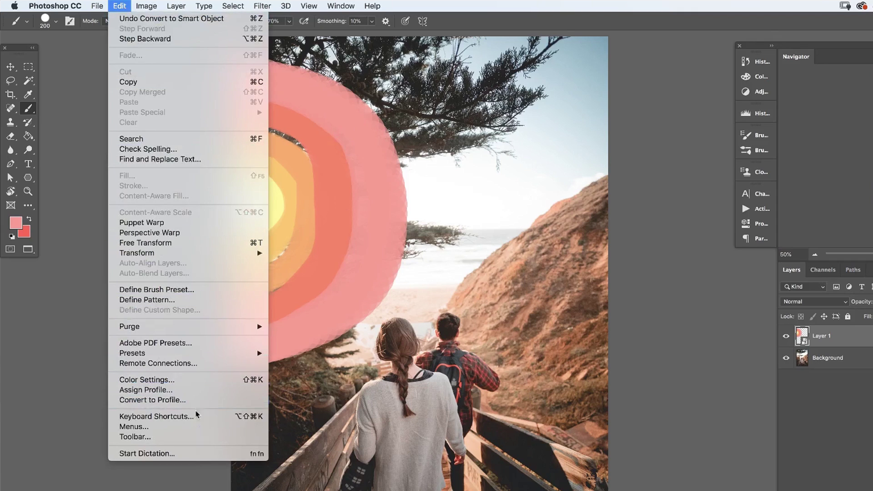
pyautogui.click(216, 412)
pyautogui.scroll(-5, 541, 151)
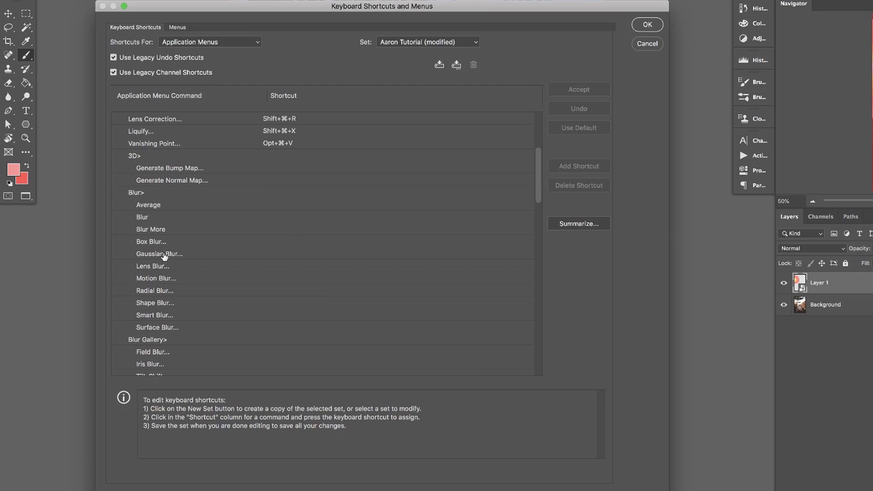
pyautogui.click(278, 255)
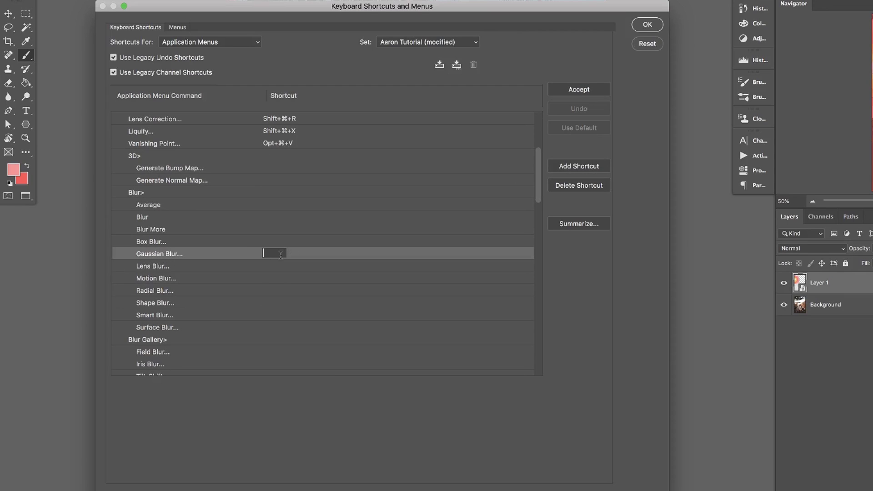
pyautogui.press('alt+shift+super+g')
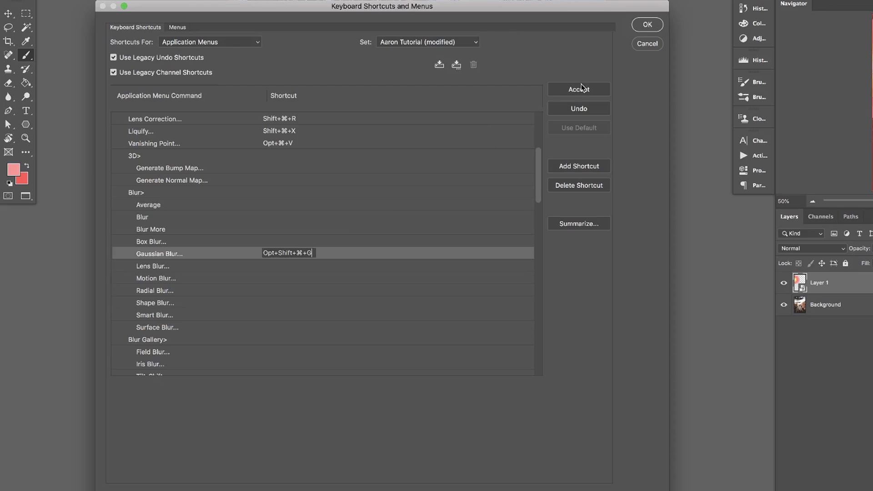
pyautogui.click(582, 89)
# Discard the Lens Blur shortcut clashing with Curves, then reopen Gaussian Blur with radius 506.2.
pyautogui.click(281, 266)
pyautogui.press('super+m')
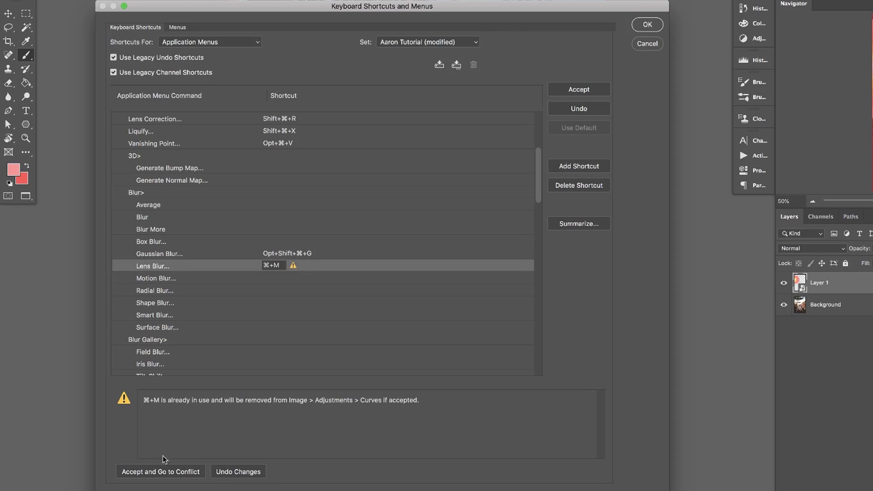
pyautogui.click(250, 472)
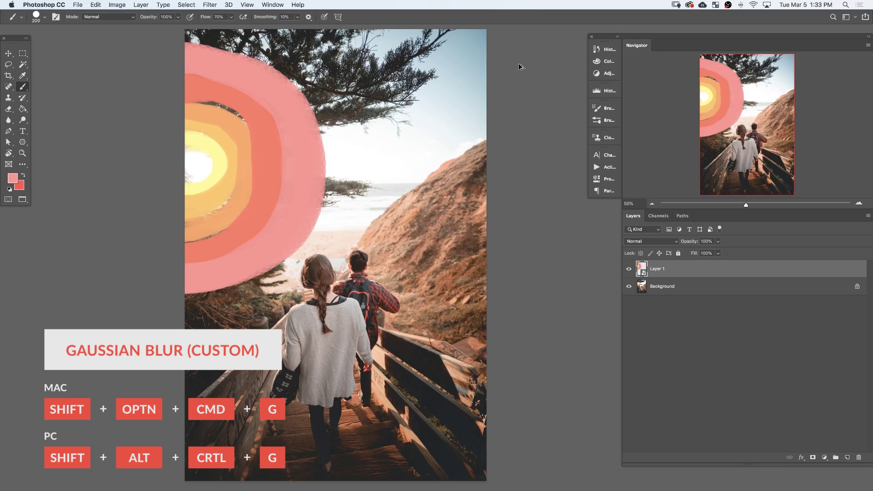
pyautogui.press('shift+alt+super+g')
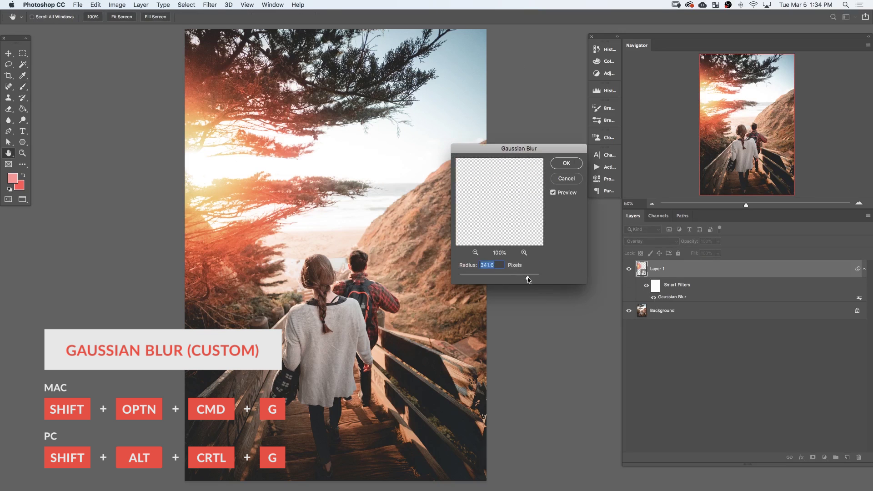
pyautogui.moveTo(528, 279); pyautogui.dragTo(530, 279)
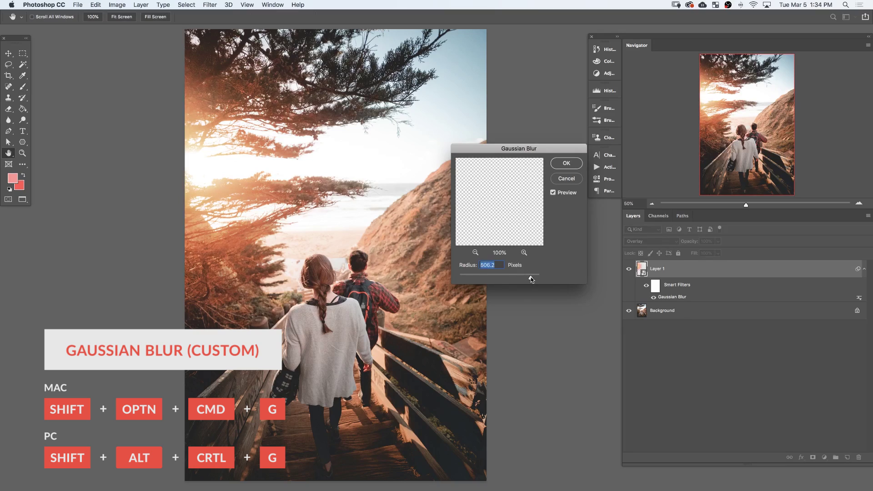